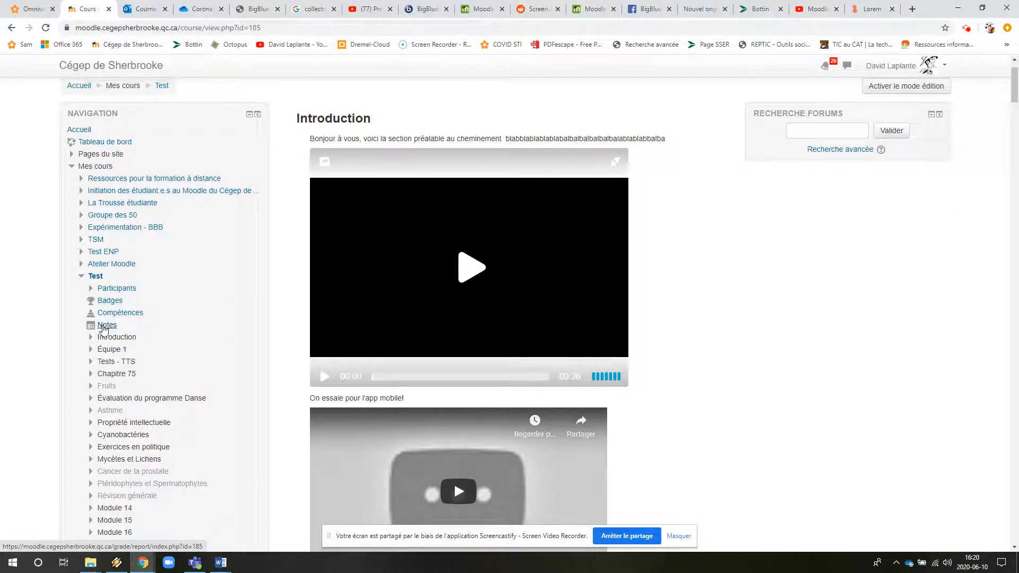
Open the Test course's grader report, review the graded student's "Pratique de test" attempt, and return to the report.
{"action": "left_click", "coordinate": [104, 326]}
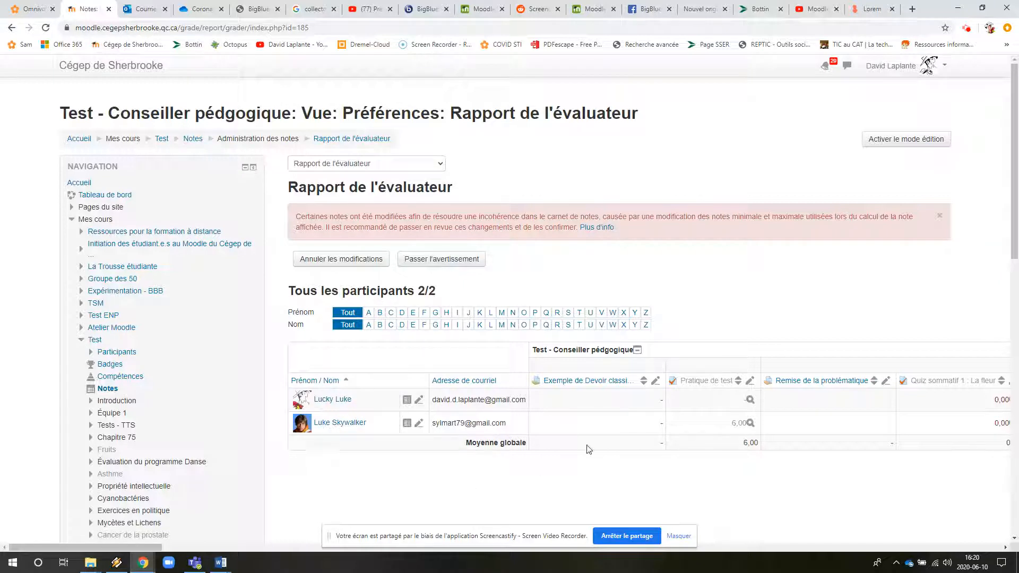
{"action": "left_click", "coordinate": [749, 423]}
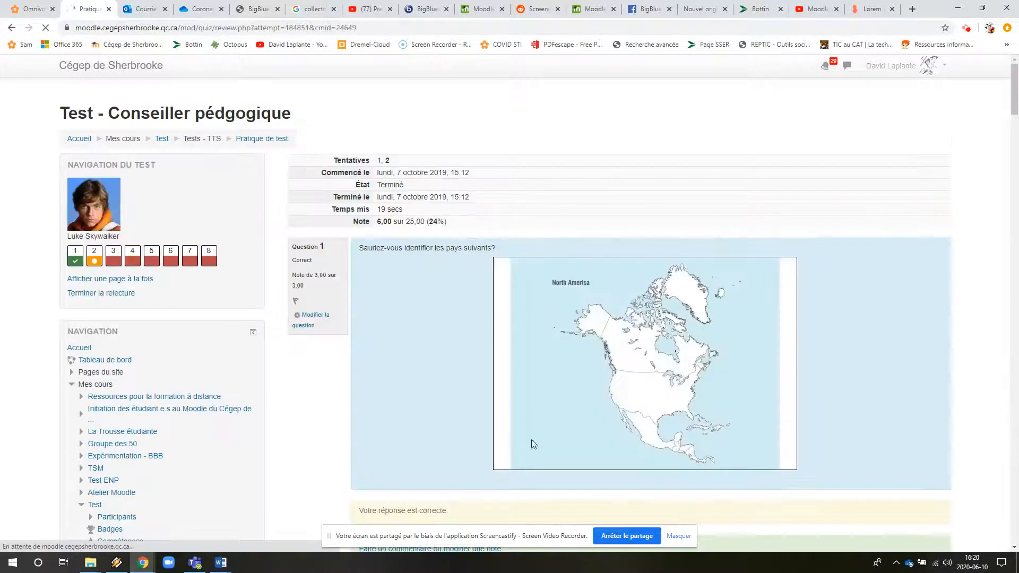
{"action": "scroll", "coordinate": [441, 233], "scroll_direction": "down", "scroll_amount": 10}
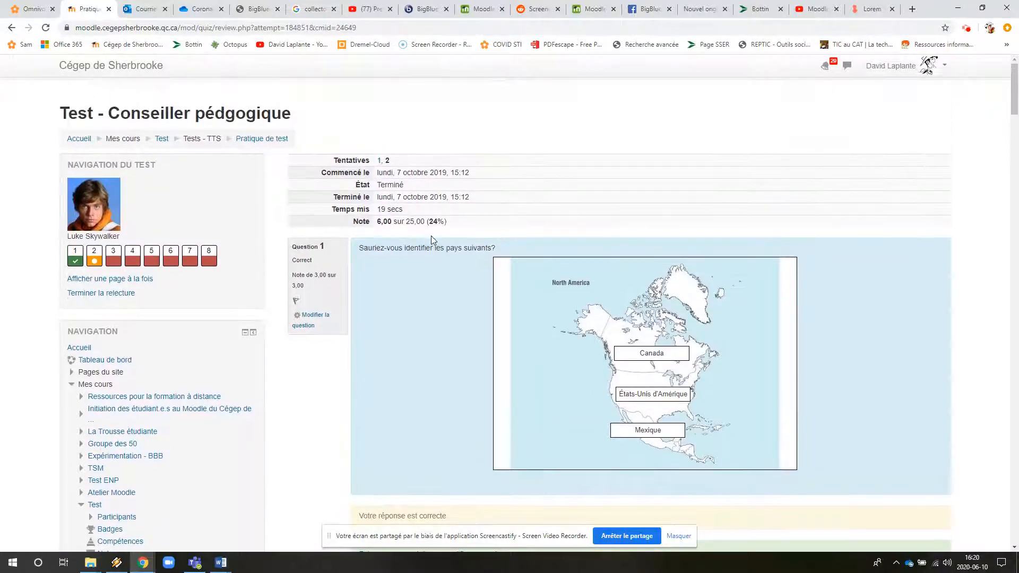
{"action": "scroll", "coordinate": [380, 238], "scroll_direction": "down", "scroll_amount": 10}
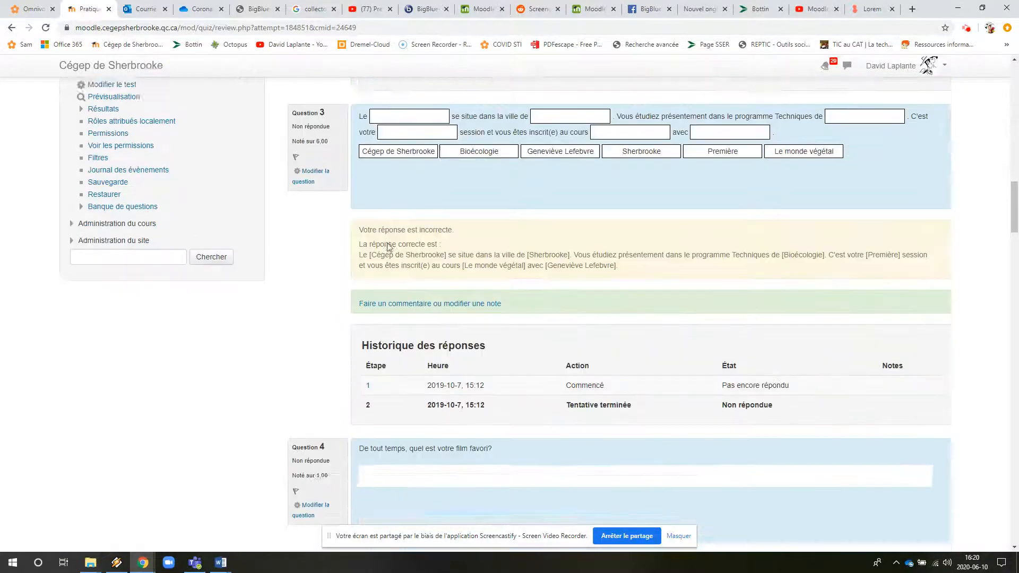
{"action": "scroll", "coordinate": [371, 228], "scroll_direction": "up", "scroll_amount": 20}
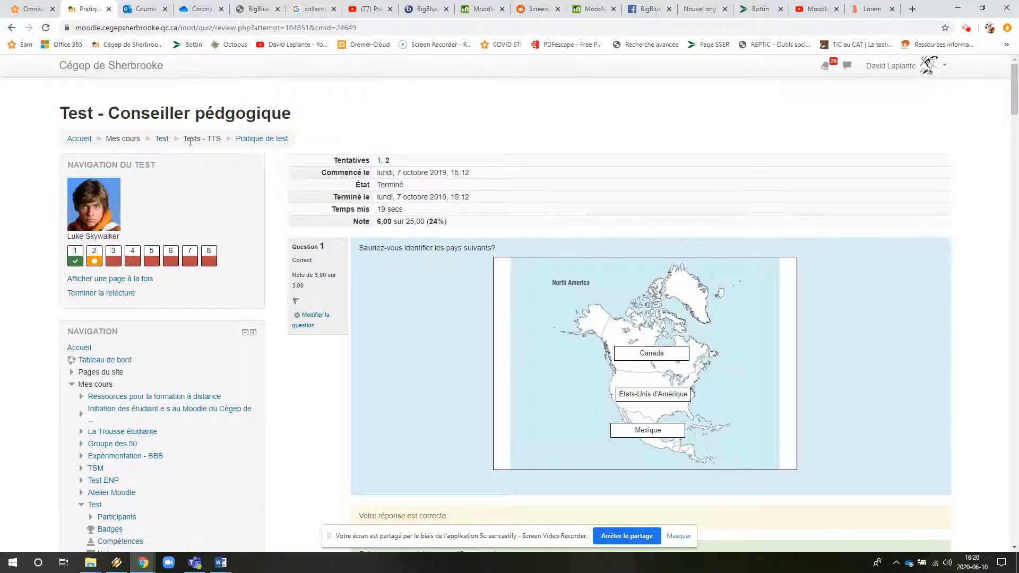
{"action": "scroll", "coordinate": [416, 182], "scroll_direction": "down", "scroll_amount": 4}
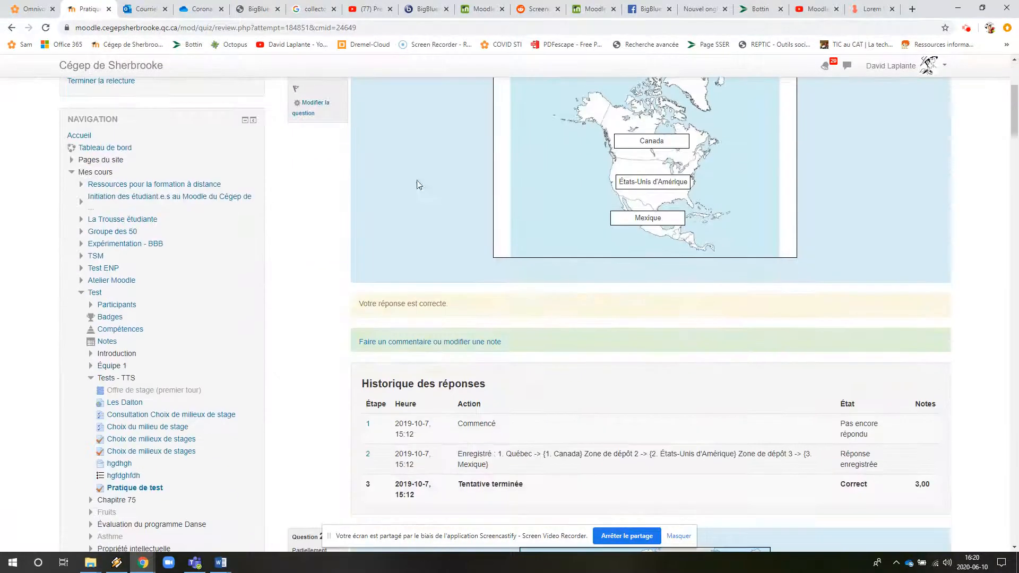
{"action": "scroll", "coordinate": [388, 199], "scroll_direction": "up", "scroll_amount": 3}
{"action": "scroll", "coordinate": [388, 199], "scroll_direction": "up", "scroll_amount": 1}
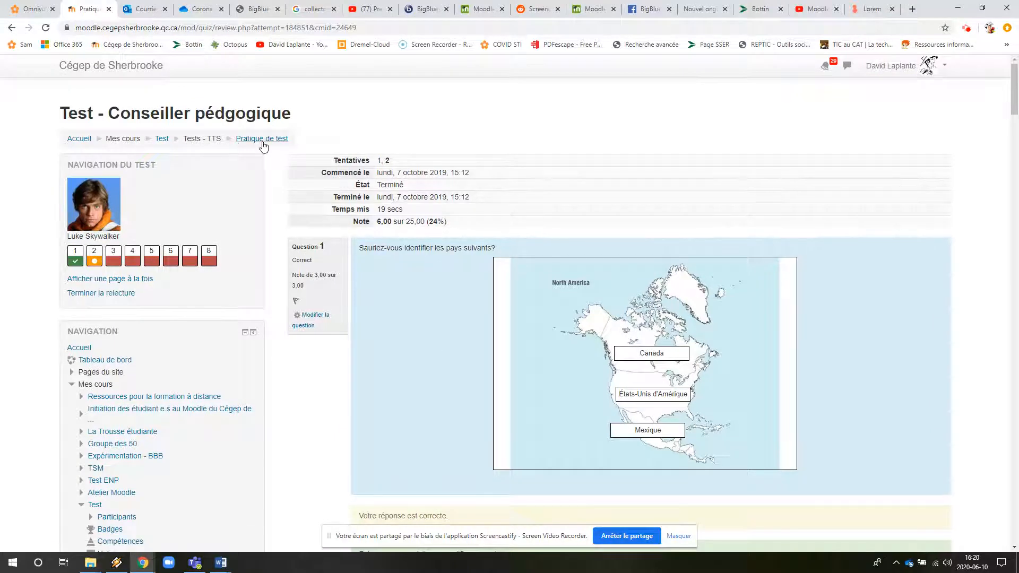
{"action": "left_click", "coordinate": [12, 28]}
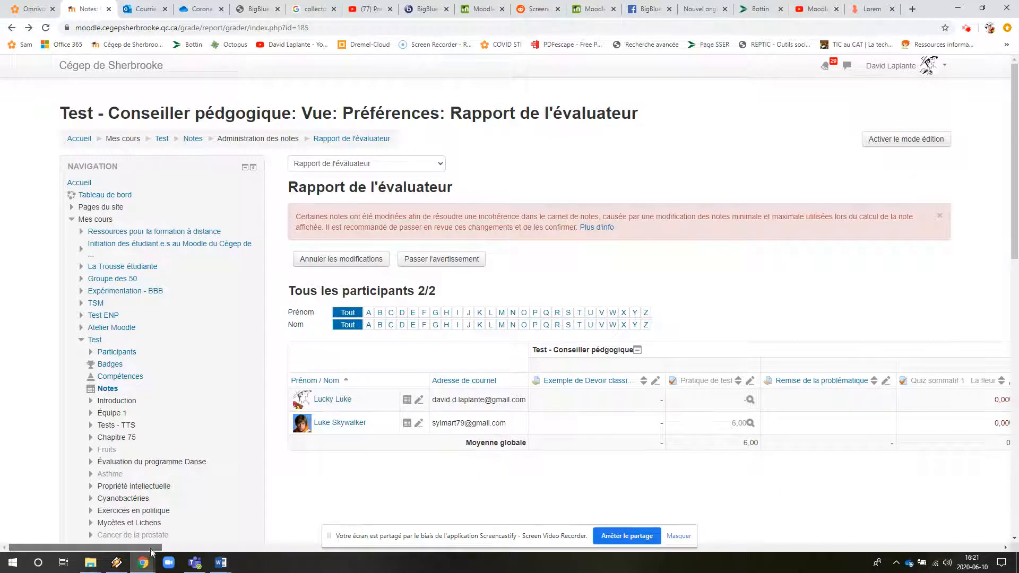
Reload the course grades and open the gradebook setup (Configuration du carnet de notes) from the grade settings.
{"action": "left_click_drag", "start_coordinate": [149, 547], "coordinate": [135, 564]}
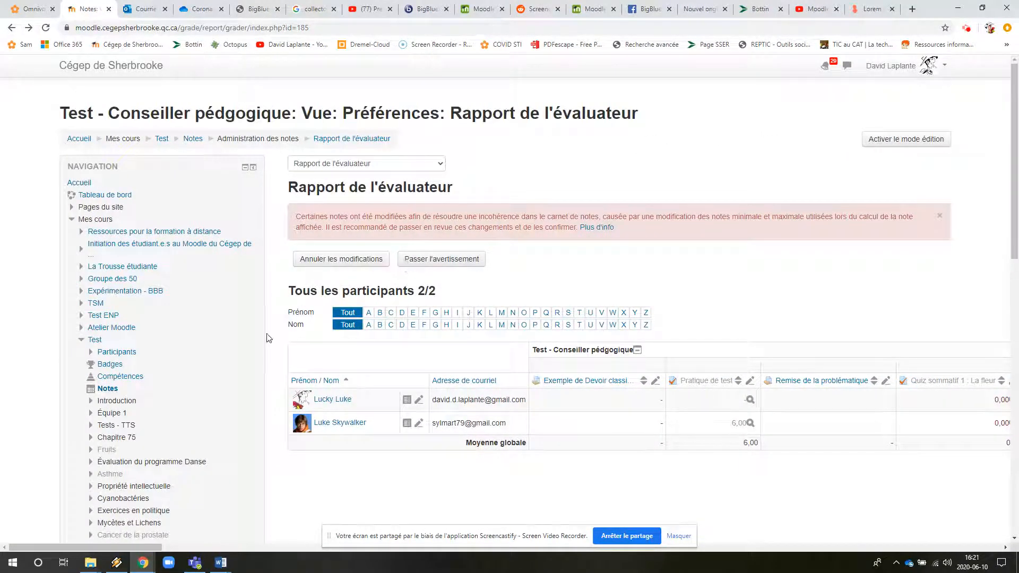
{"action": "left_click", "coordinate": [108, 389]}
{"action": "scroll", "coordinate": [230, 225], "scroll_direction": "down", "scroll_amount": 15}
{"action": "scroll", "coordinate": [286, 240], "scroll_direction": "down", "scroll_amount": 2}
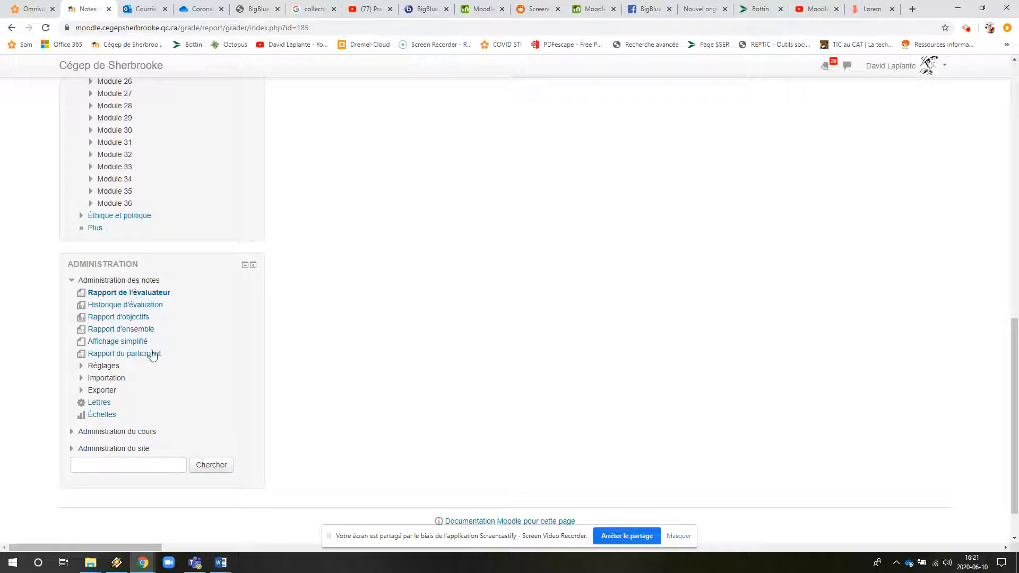
{"action": "left_click", "coordinate": [101, 369]}
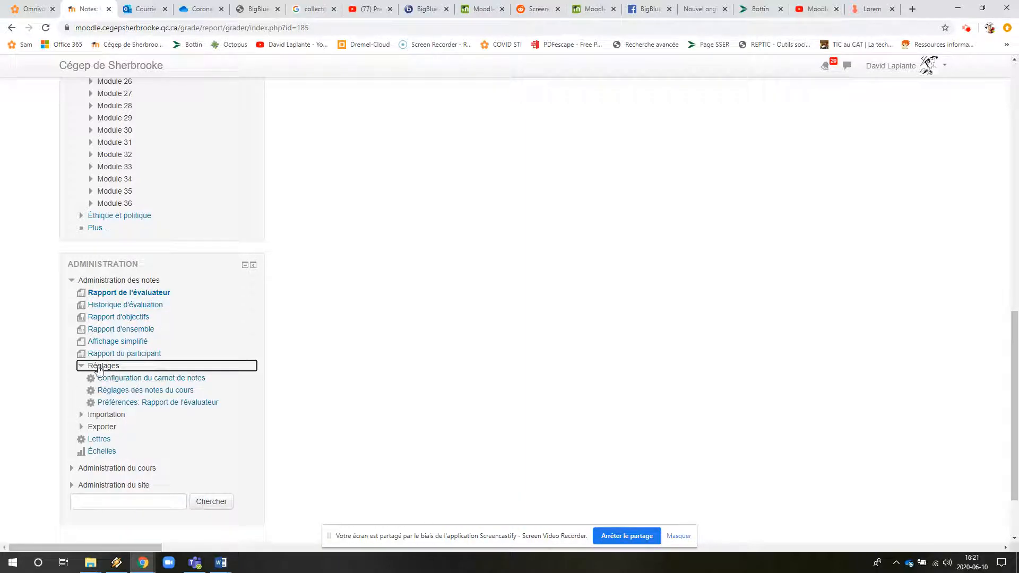
{"action": "left_click", "coordinate": [126, 380]}
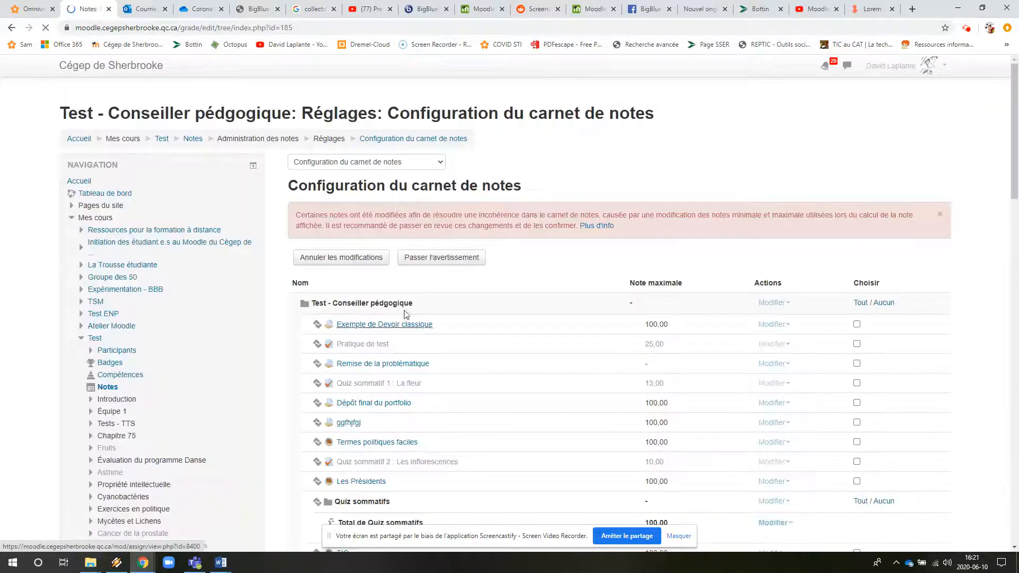
Try to move a grade item to the first position in the course's gradebook.
{"action": "scroll", "coordinate": [430, 288], "scroll_direction": "down", "scroll_amount": 10}
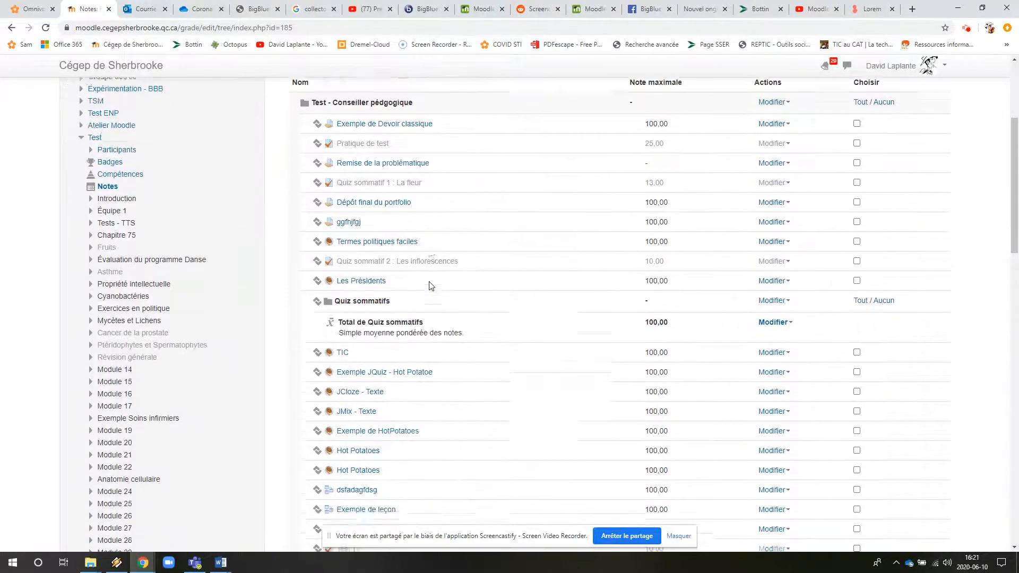
{"action": "scroll", "coordinate": [433, 285], "scroll_direction": "down", "scroll_amount": 6}
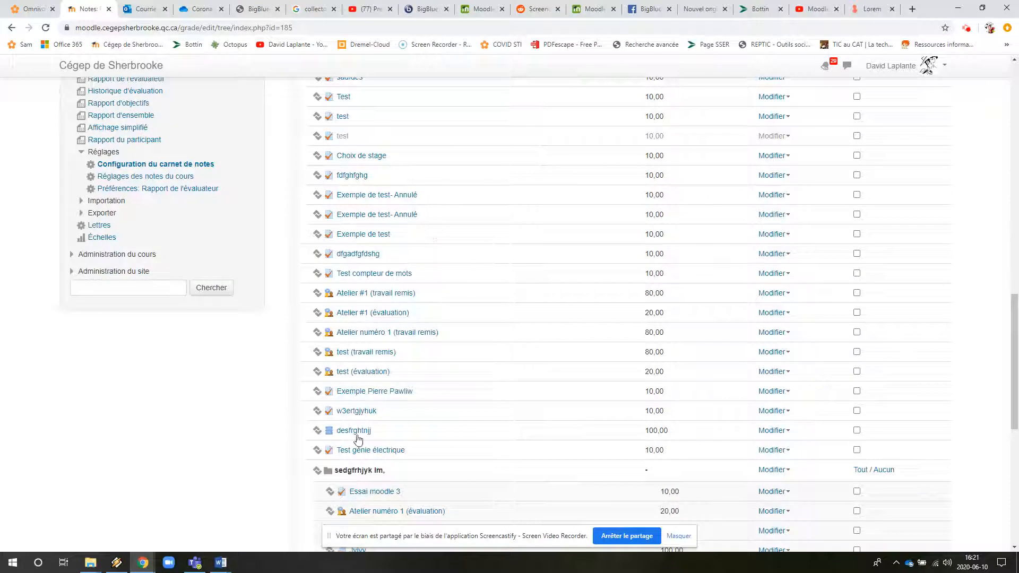
{"action": "left_click", "coordinate": [317, 450]}
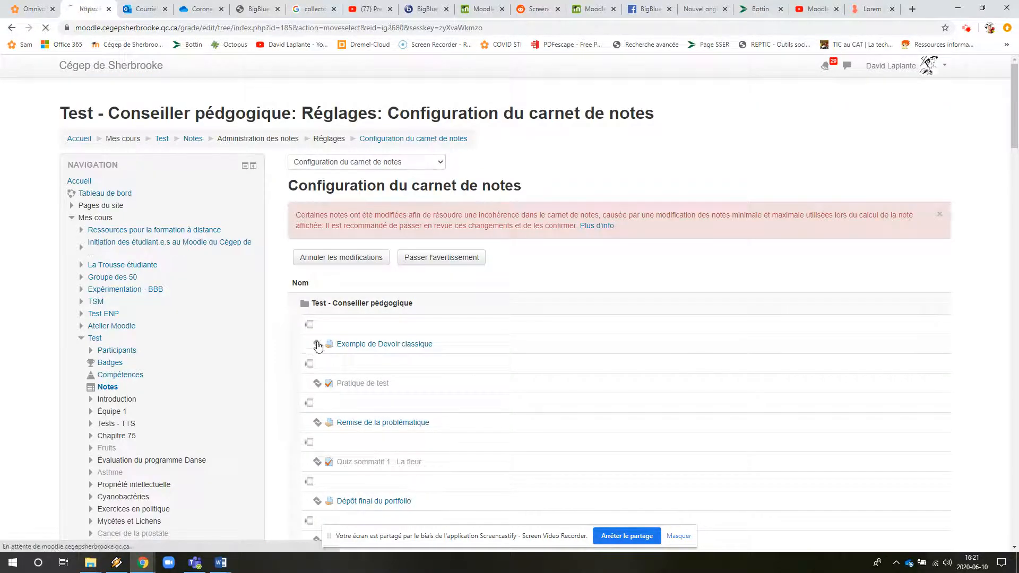
{"action": "left_click", "coordinate": [309, 325]}
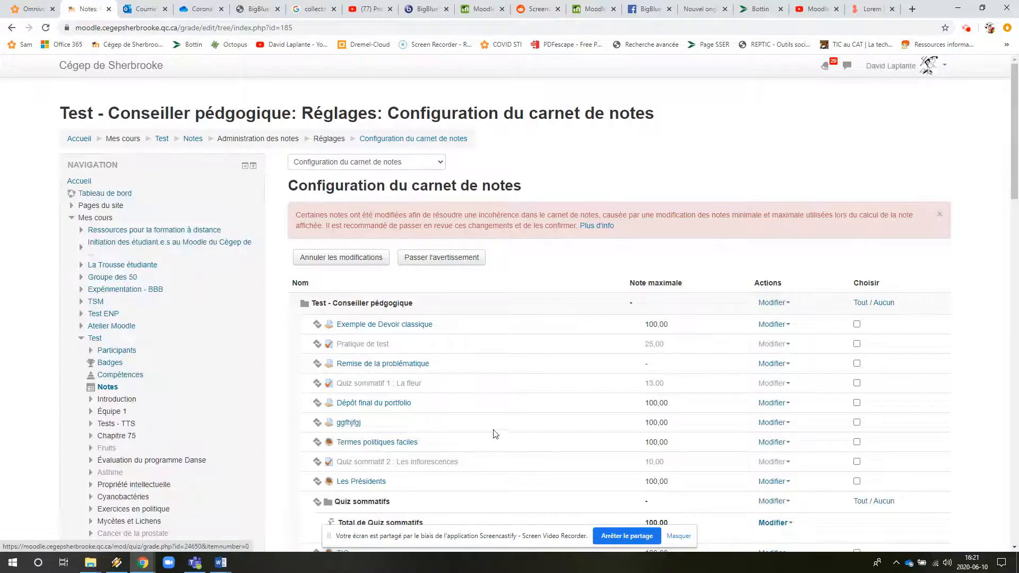
Start a new grade category named "Exemple de catégorie" with Tendance centrale set to Naturelle.
{"action": "scroll", "coordinate": [555, 423], "scroll_direction": "down", "scroll_amount": 8}
{"action": "scroll", "coordinate": [562, 425], "scroll_direction": "down", "scroll_amount": 10}
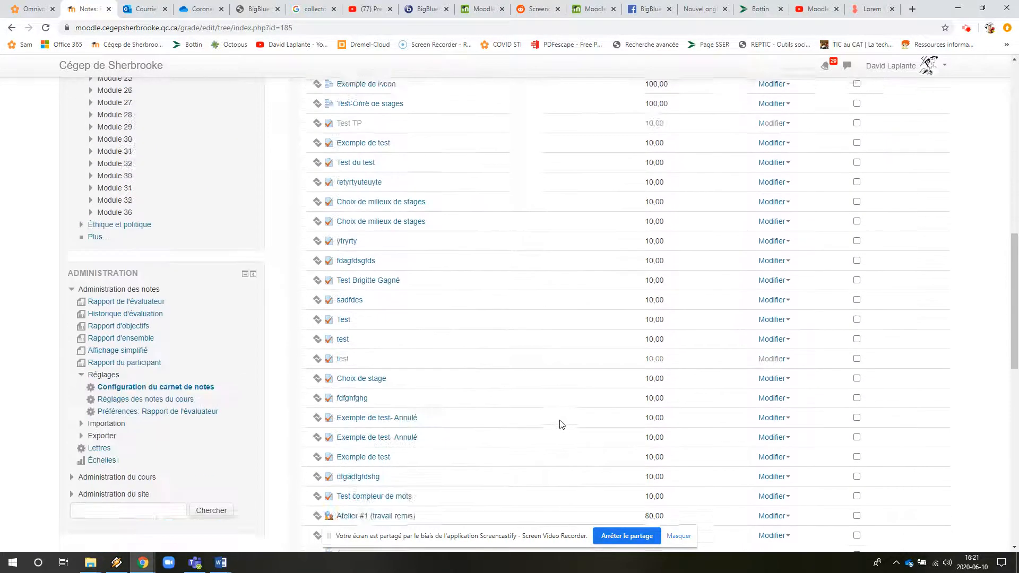
{"action": "scroll", "coordinate": [554, 415], "scroll_direction": "up", "scroll_amount": 20}
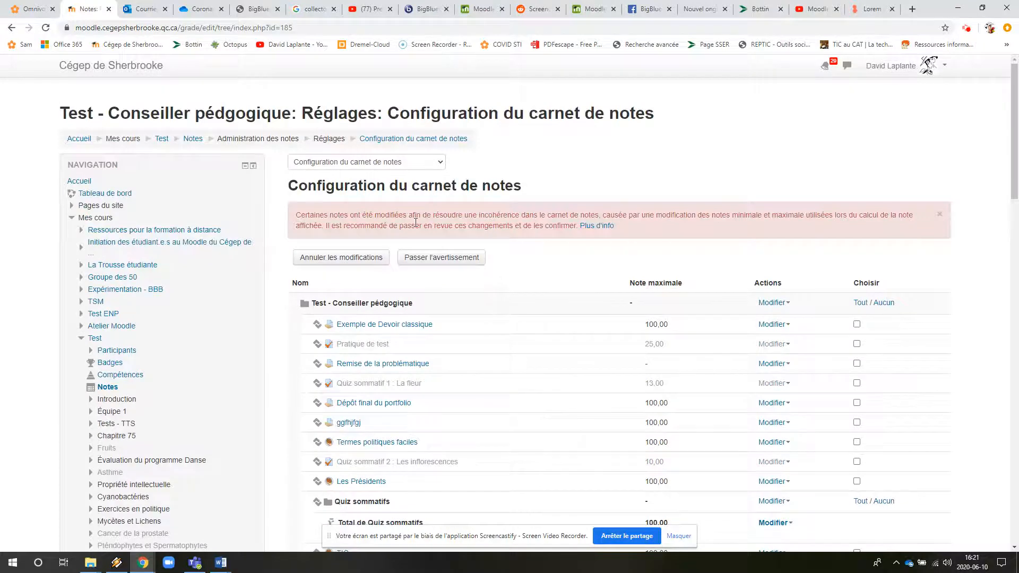
{"action": "scroll", "coordinate": [498, 276], "scroll_direction": "down", "scroll_amount": 20}
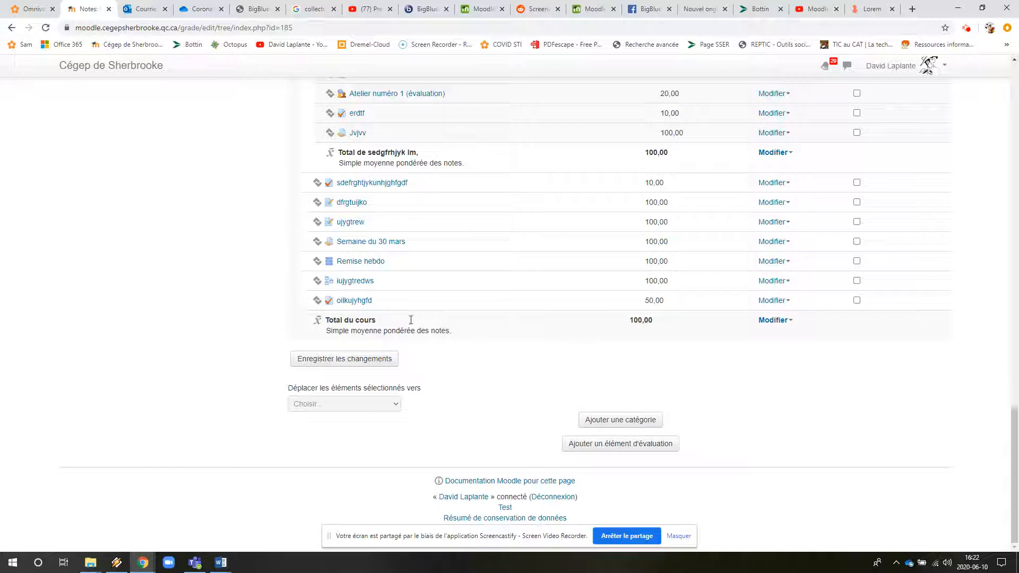
{"action": "left_click", "coordinate": [626, 423]}
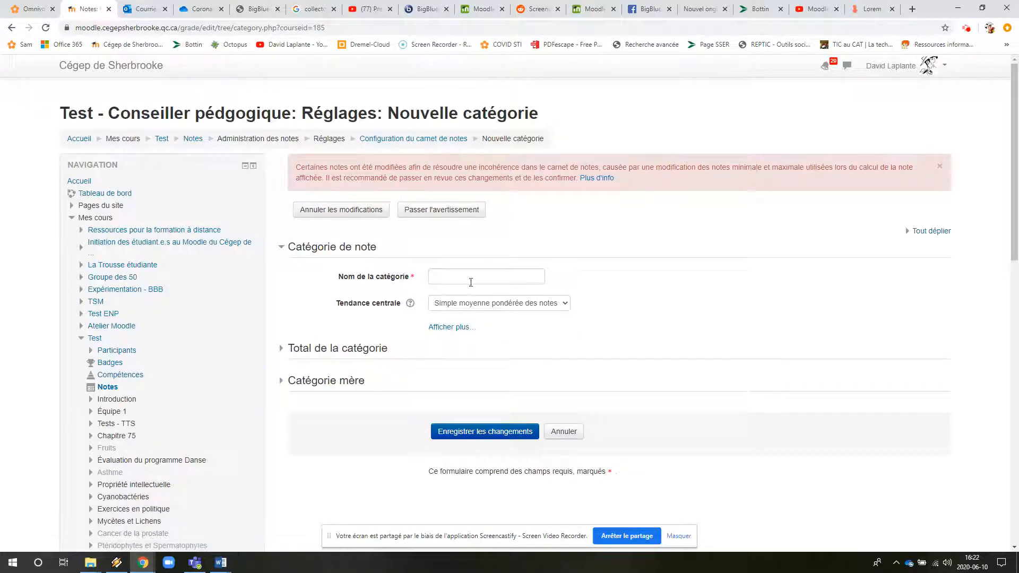
{"action": "left_click", "coordinate": [471, 281]}
{"action": "type", "text": "Ex"}
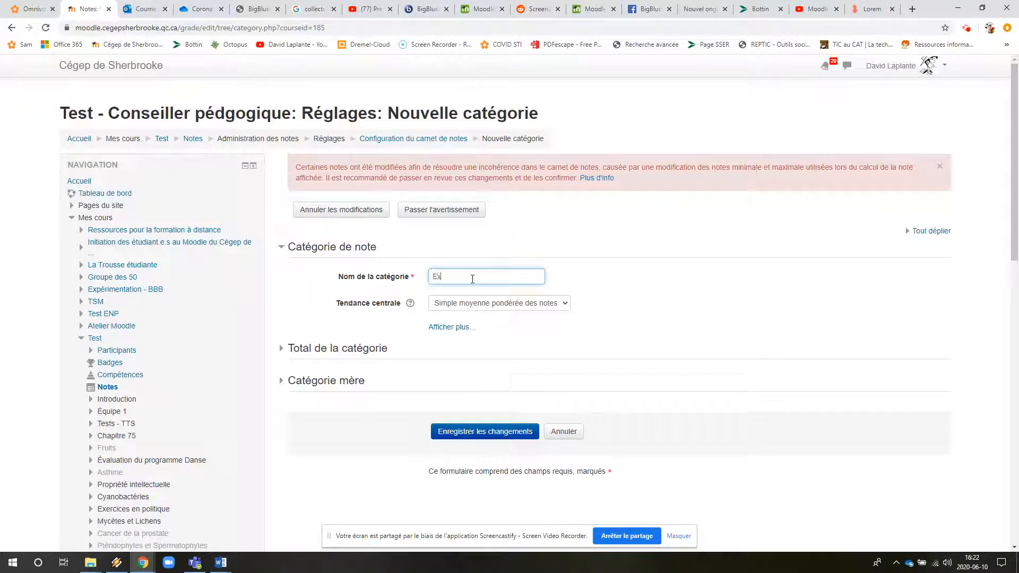
{"action": "type", "text": "emple de catégorie"}
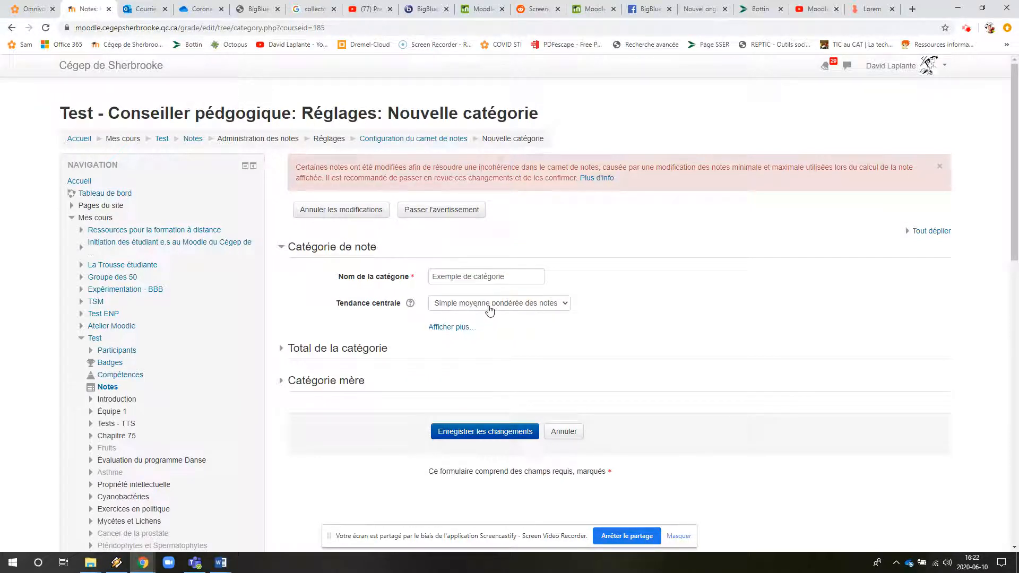
{"action": "left_click", "coordinate": [513, 307]}
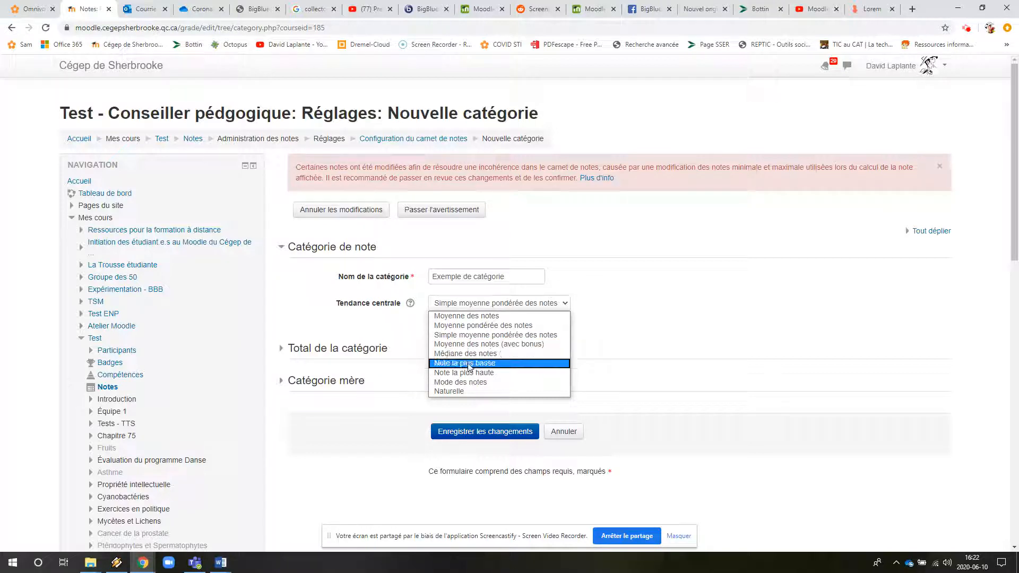
{"action": "left_click", "coordinate": [467, 391]}
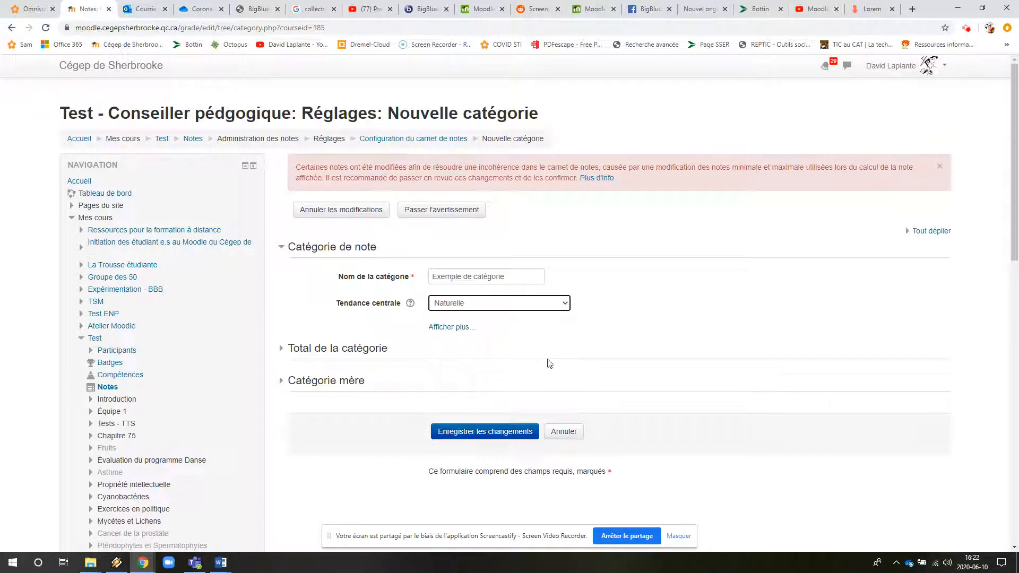
Turn off Exclure les notes vides for the new category and consult the help on that setting and on Tendance centrale.
{"action": "left_click", "coordinate": [464, 330]}
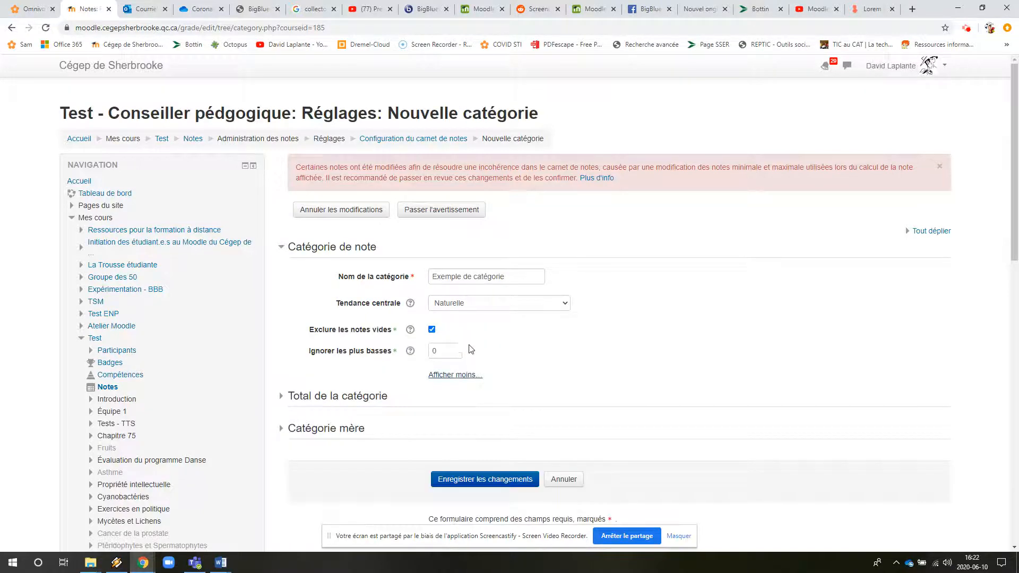
{"action": "left_click", "coordinate": [432, 332]}
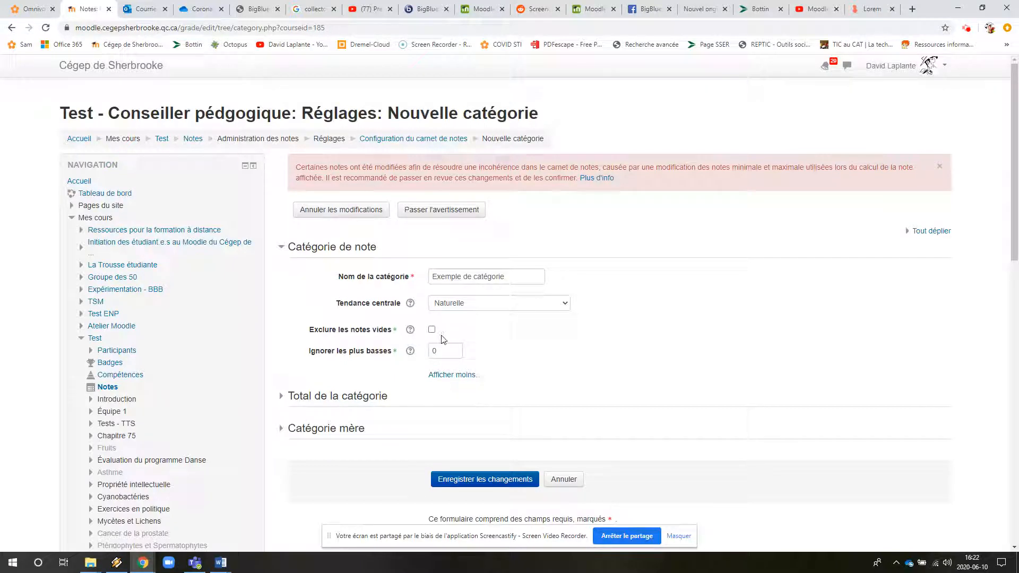
{"action": "left_click", "coordinate": [410, 330]}
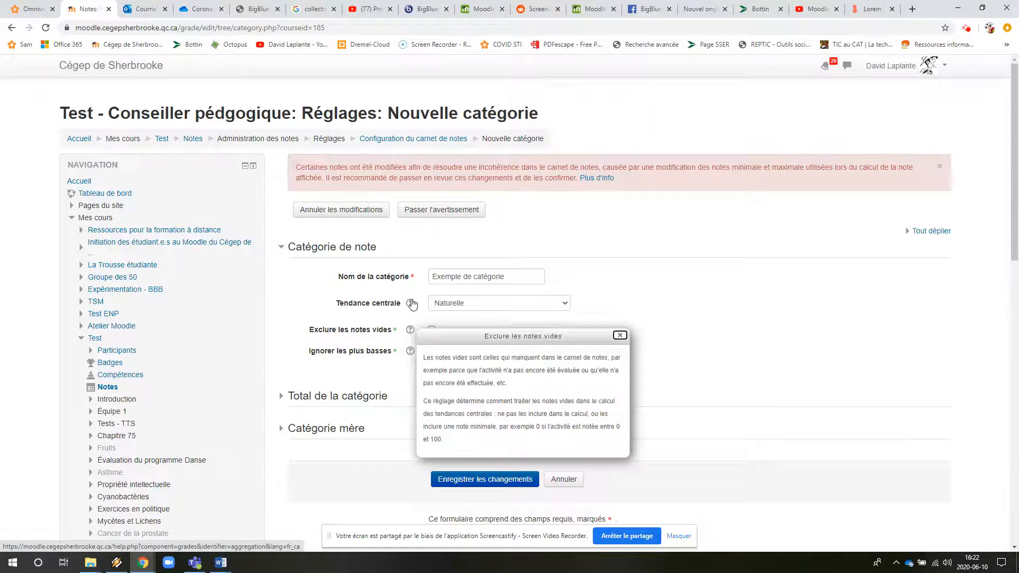
{"action": "left_click", "coordinate": [410, 303]}
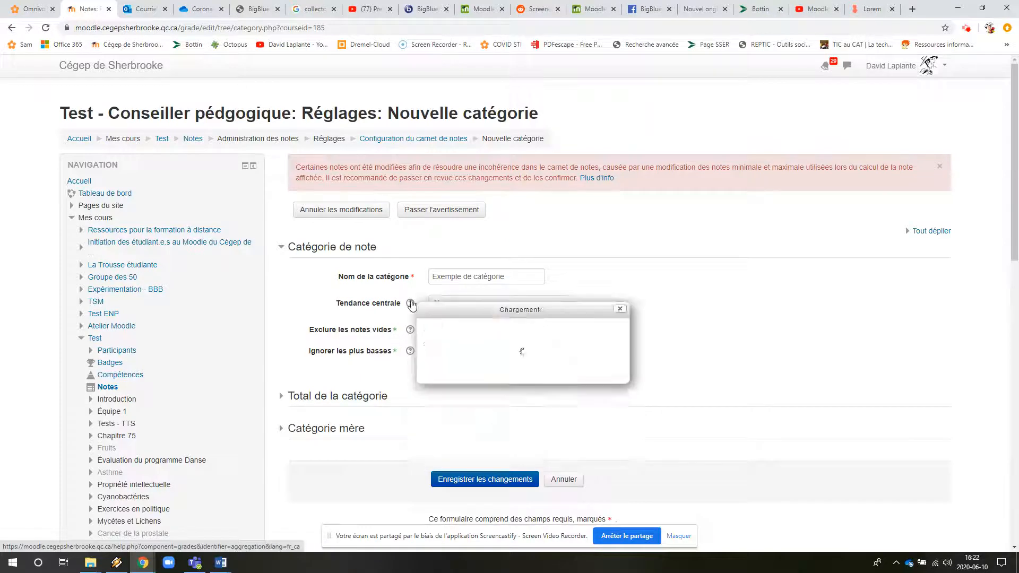
{"action": "left_click", "coordinate": [620, 309]}
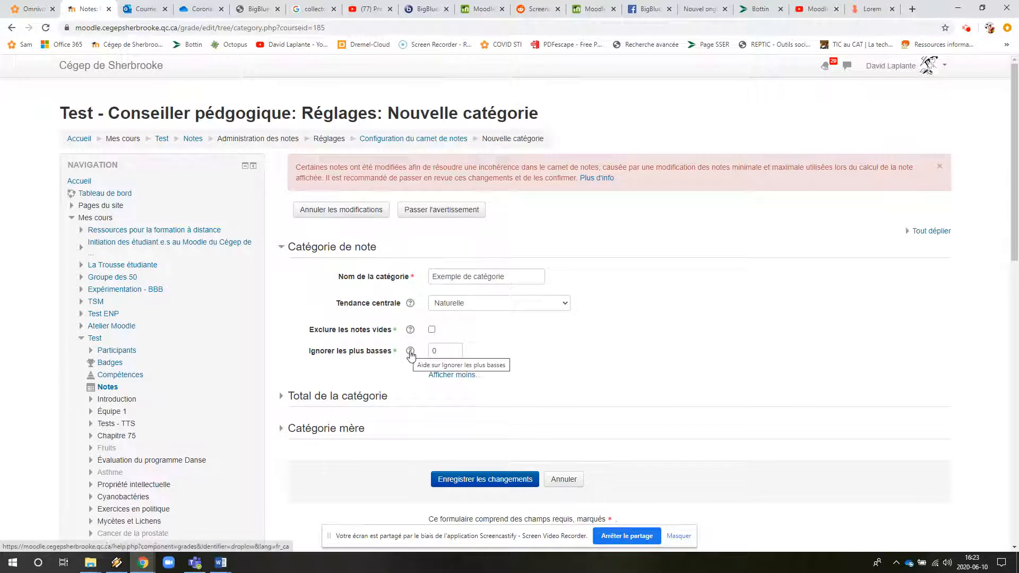
{"action": "left_click", "coordinate": [446, 353]}
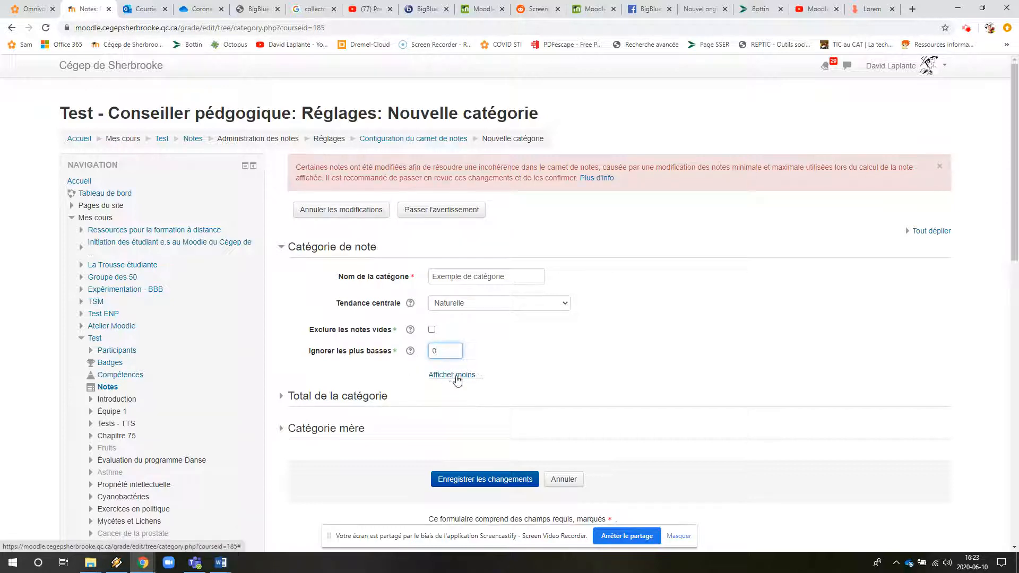
Expand the category total and parent category settings, and choose "Test - Conseiller pédgogique" as the Catégorie mère.
{"action": "left_click", "coordinate": [302, 397]}
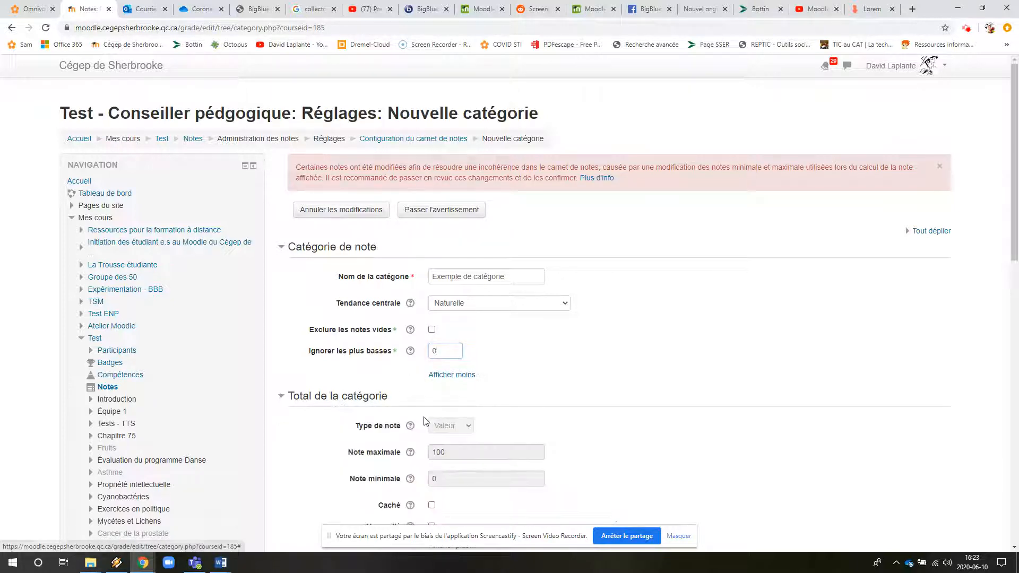
{"action": "scroll", "coordinate": [588, 426], "scroll_direction": "down", "scroll_amount": 2}
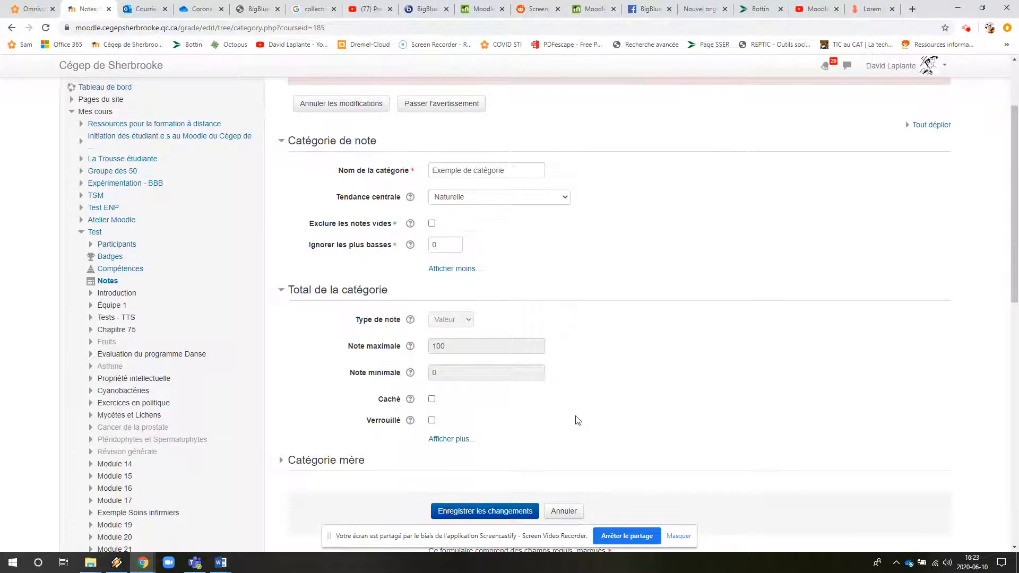
{"action": "left_click", "coordinate": [329, 460]}
{"action": "scroll", "coordinate": [494, 446], "scroll_direction": "down", "scroll_amount": 3}
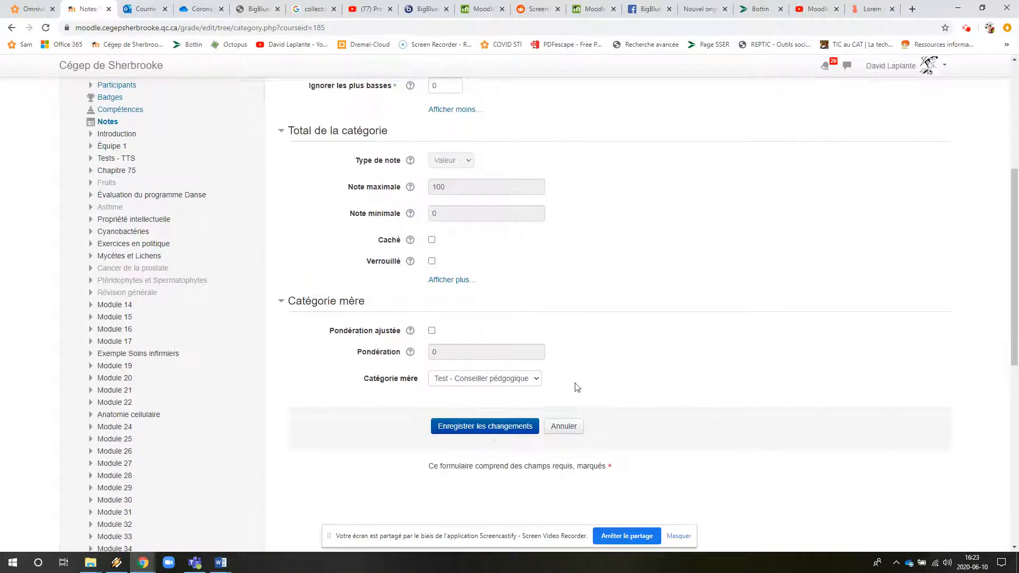
{"action": "left_click", "coordinate": [536, 383]}
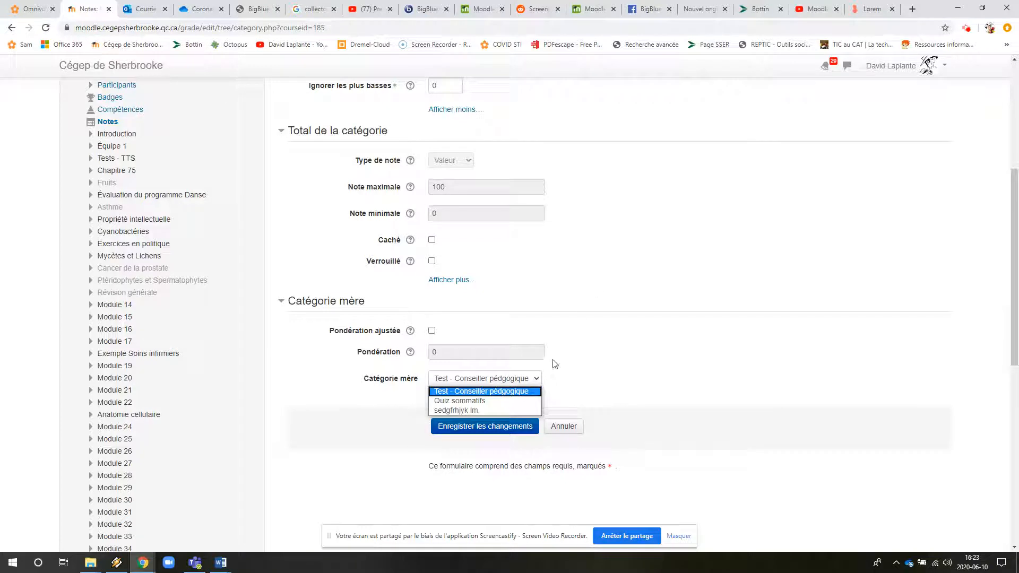
{"action": "left_click", "coordinate": [509, 393]}
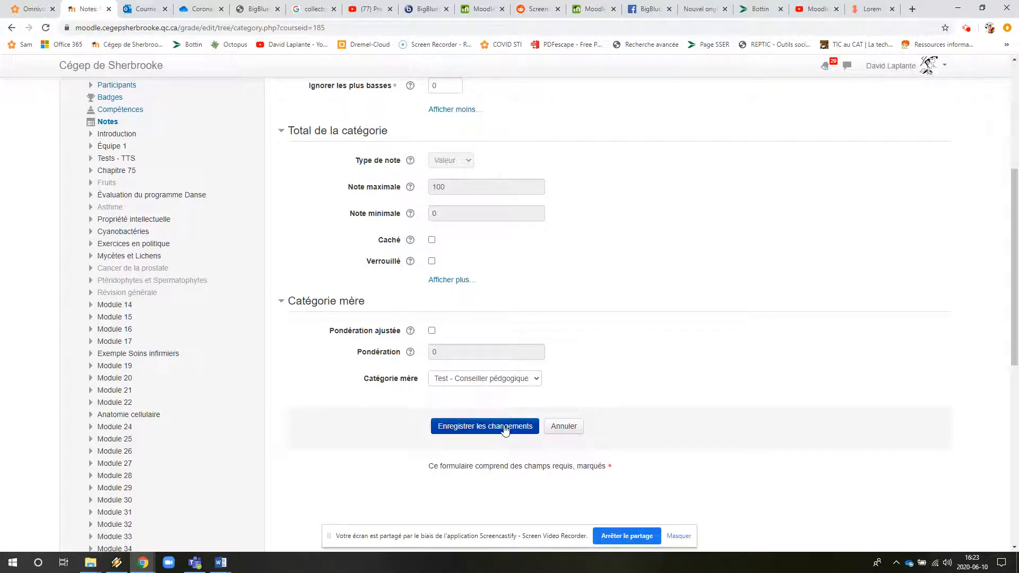
Enable Pondération ajustée with a Pondération of 30 for the new category, save it and continue past the grade recalculation.
{"action": "left_click", "coordinate": [432, 331]}
{"action": "left_click", "coordinate": [456, 352]}
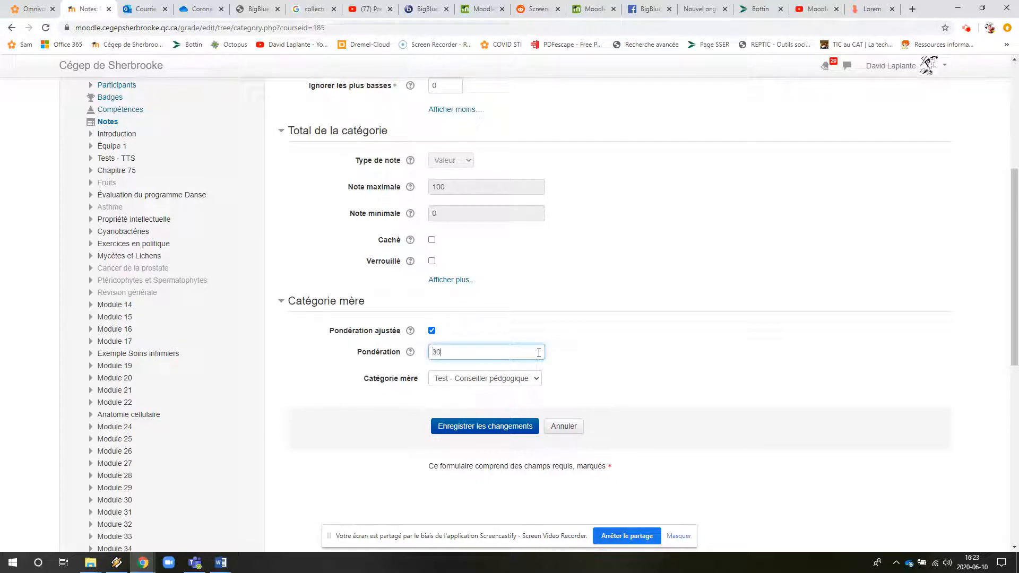
{"action": "left_click", "coordinate": [597, 380]}
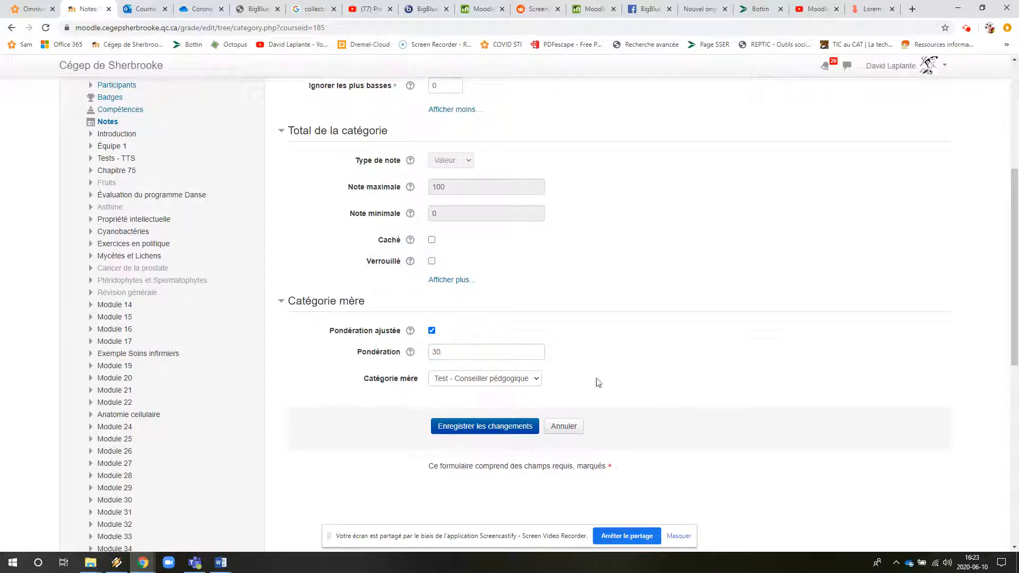
{"action": "left_click", "coordinate": [505, 430]}
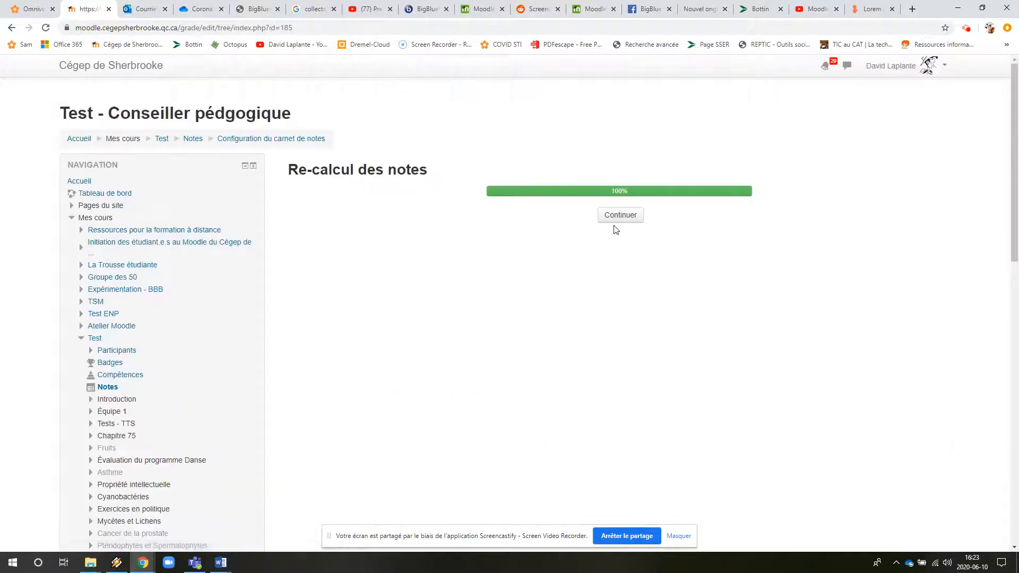
{"action": "left_click", "coordinate": [633, 219]}
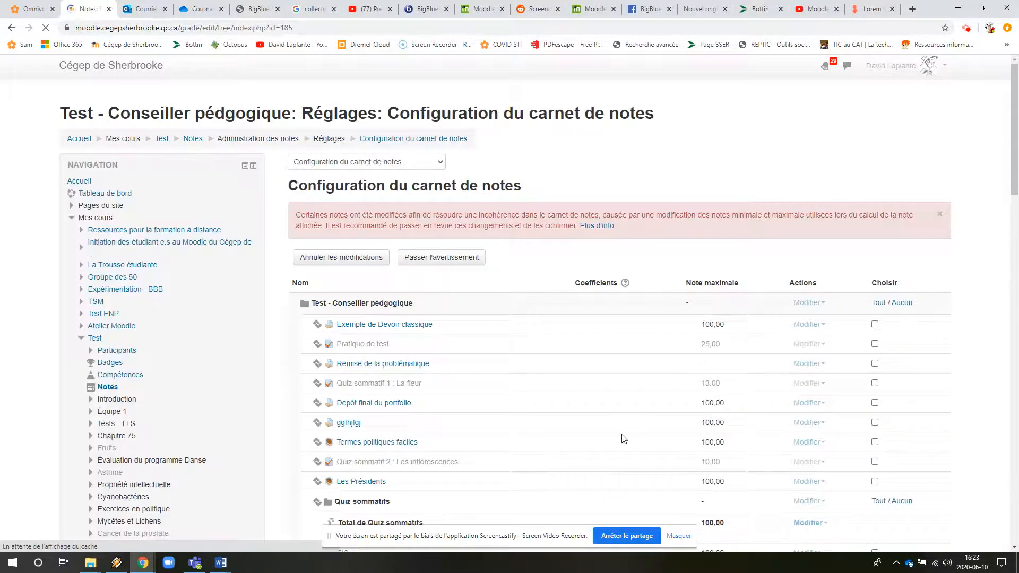
Move the grade item "oilkujyhgfd" into the category "Exemple de catégorie" and continue past the grade recalculation.
{"action": "scroll", "coordinate": [533, 386], "scroll_direction": "down", "scroll_amount": 6}
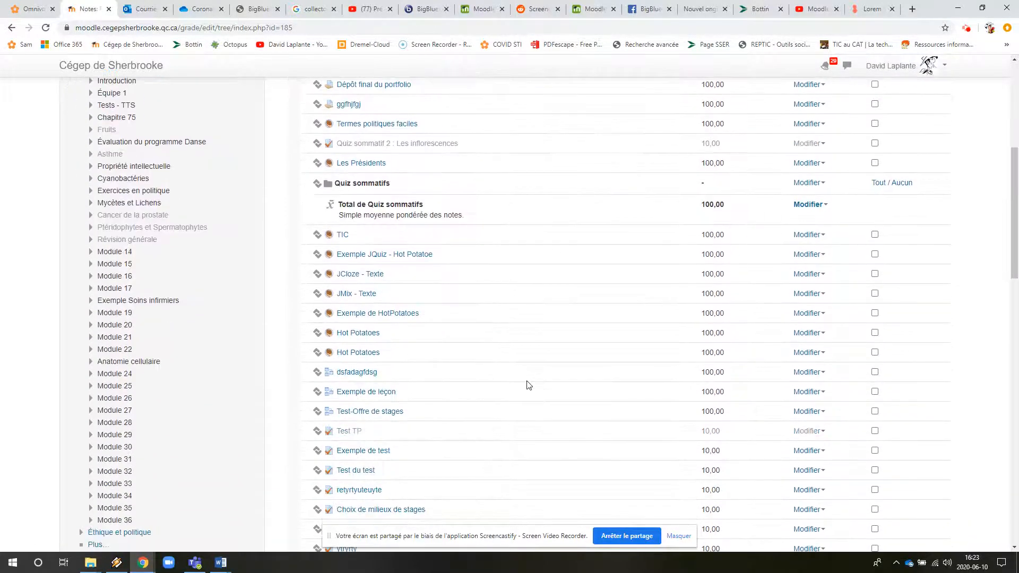
{"action": "scroll", "coordinate": [528, 387], "scroll_direction": "down", "scroll_amount": 11}
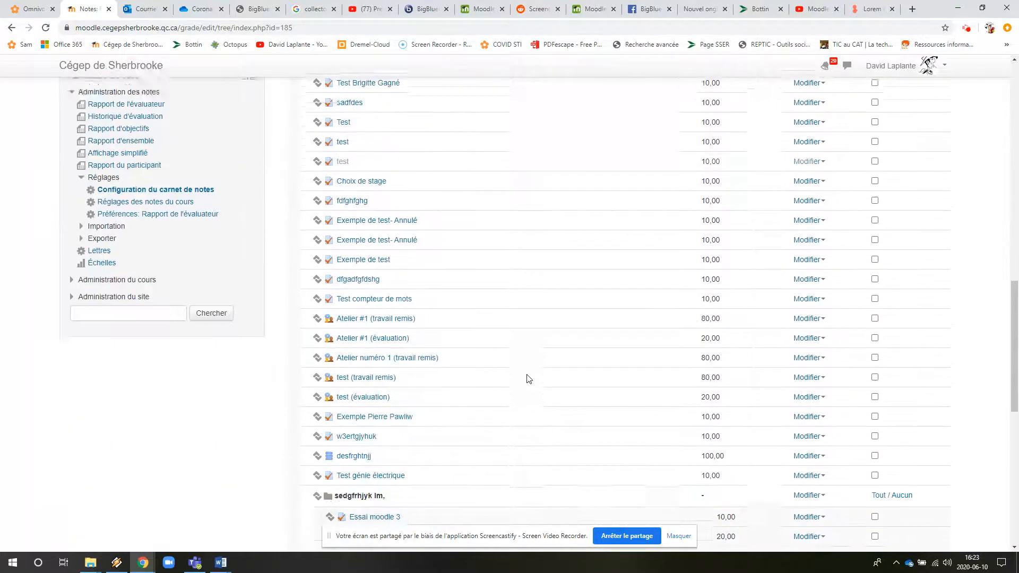
{"action": "scroll", "coordinate": [527, 380], "scroll_direction": "down", "scroll_amount": 7}
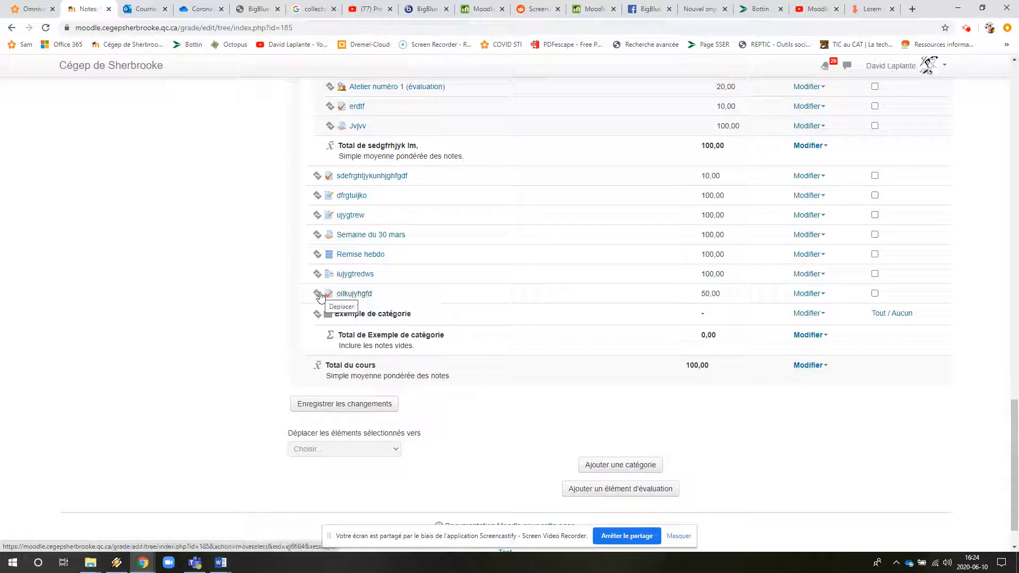
{"action": "left_click", "coordinate": [318, 295]}
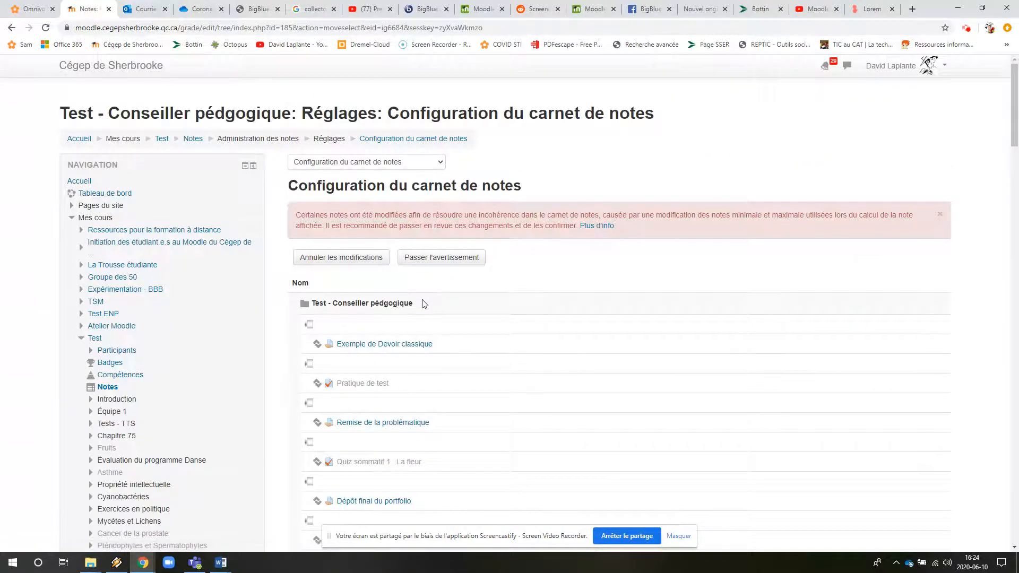
{"action": "scroll", "coordinate": [424, 303], "scroll_direction": "down", "scroll_amount": 18}
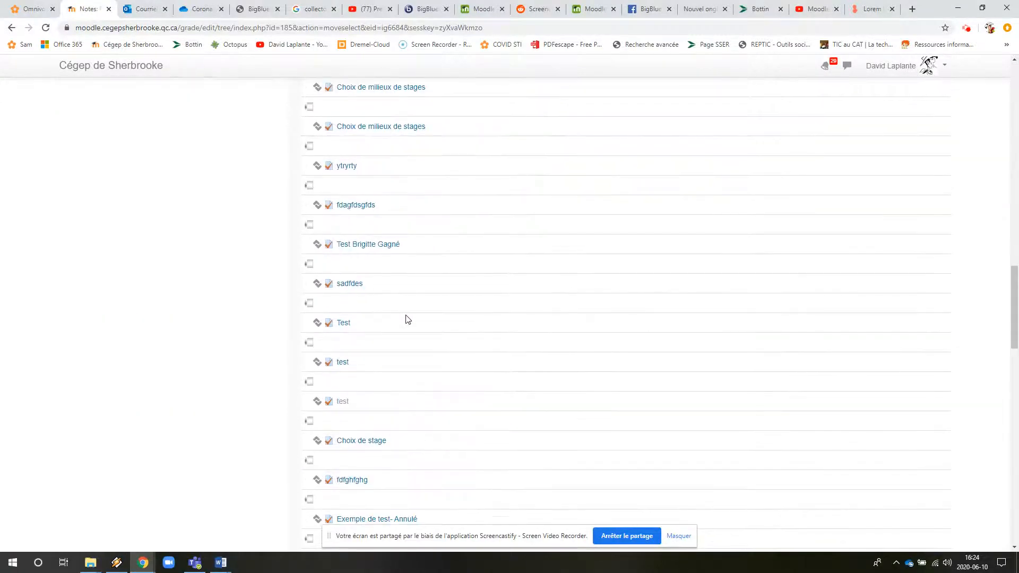
{"action": "scroll", "coordinate": [406, 324], "scroll_direction": "down", "scroll_amount": 15}
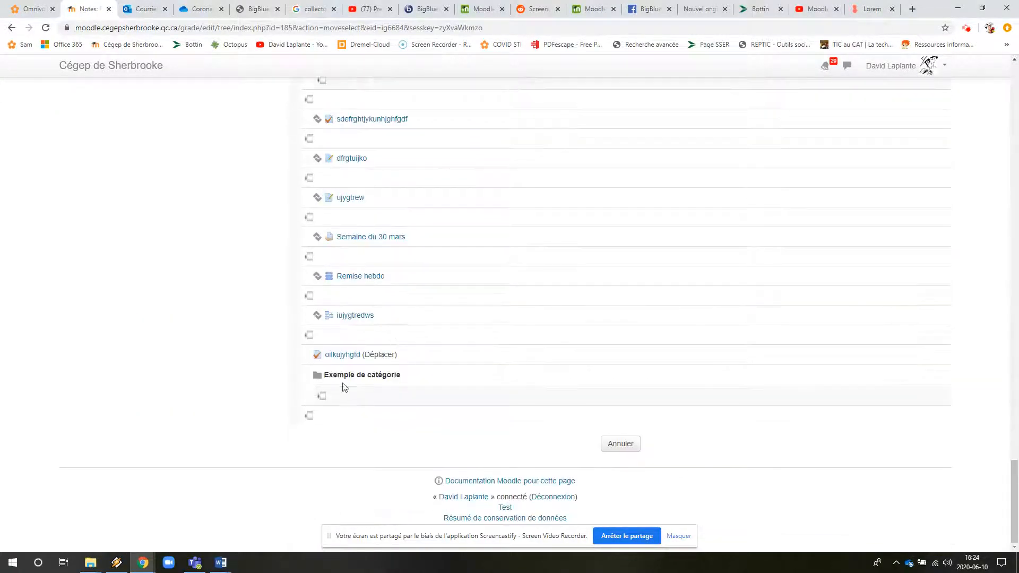
{"action": "left_click", "coordinate": [324, 396]}
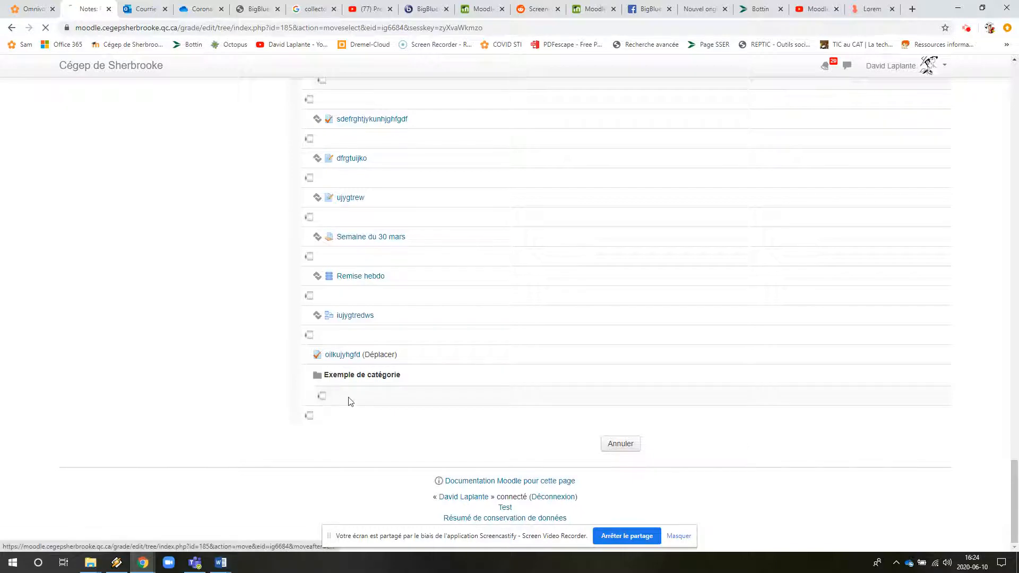
{"action": "left_click", "coordinate": [627, 223]}
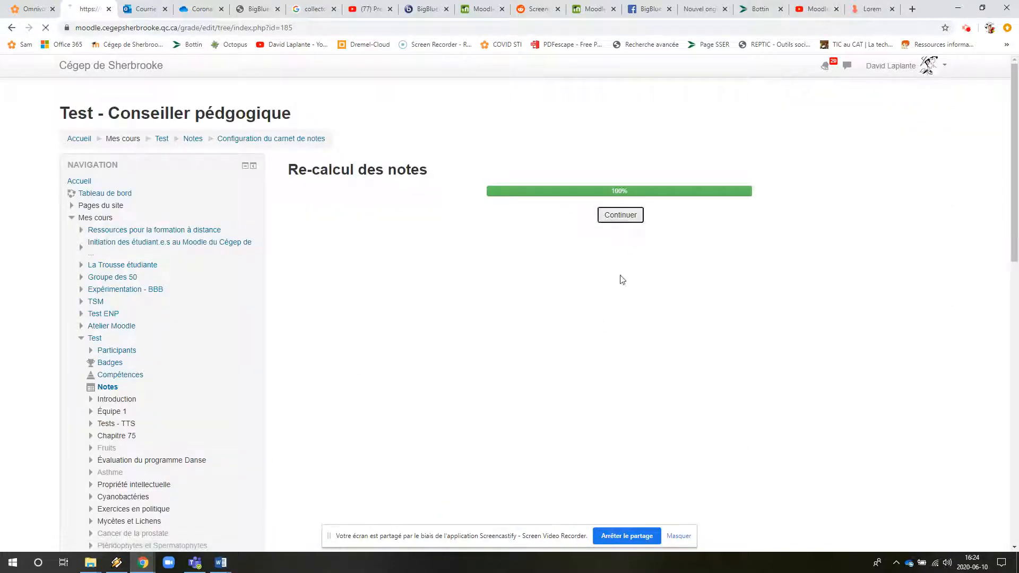
Move the grade item "Semaine du 30 mars" into "Exemple de catégorie", ahead of the quiz already there, and continue past the recalculation.
{"action": "scroll", "coordinate": [516, 380], "scroll_direction": "down", "scroll_amount": 15}
{"action": "scroll", "coordinate": [519, 378], "scroll_direction": "down", "scroll_amount": 12}
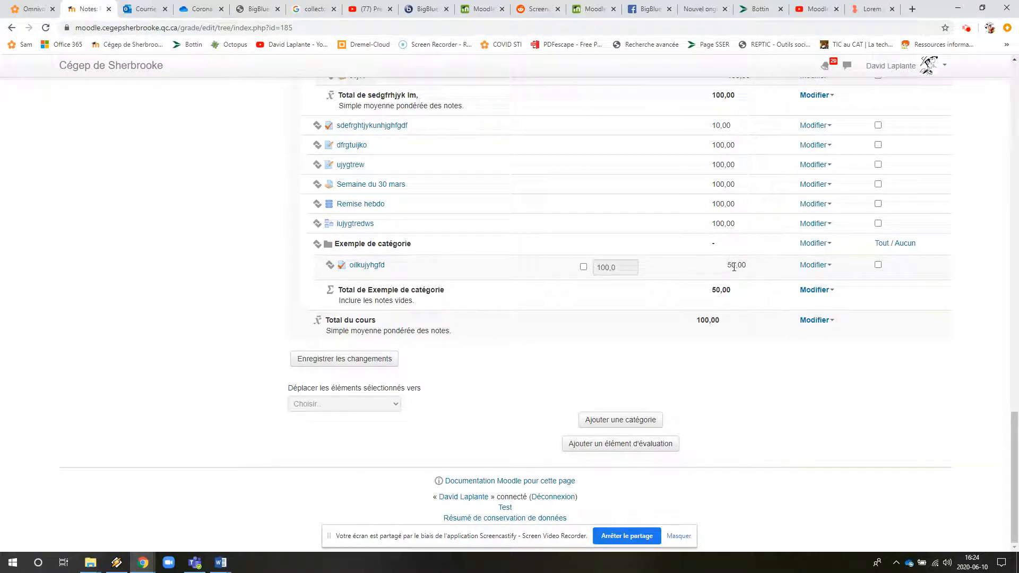
{"action": "left_click", "coordinate": [318, 185]}
{"action": "scroll", "coordinate": [453, 284], "scroll_direction": "down", "scroll_amount": 20}
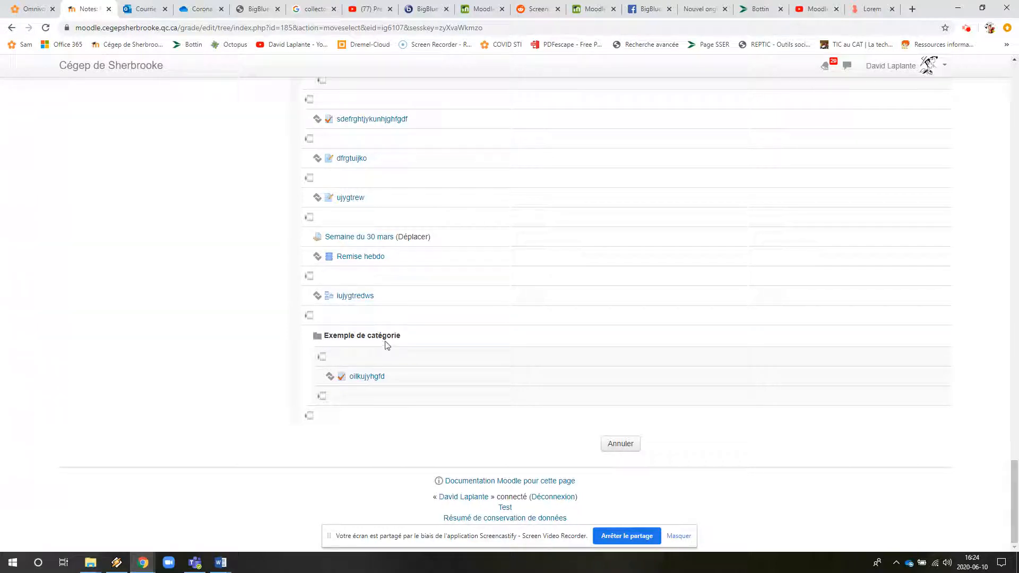
{"action": "left_click", "coordinate": [322, 358]}
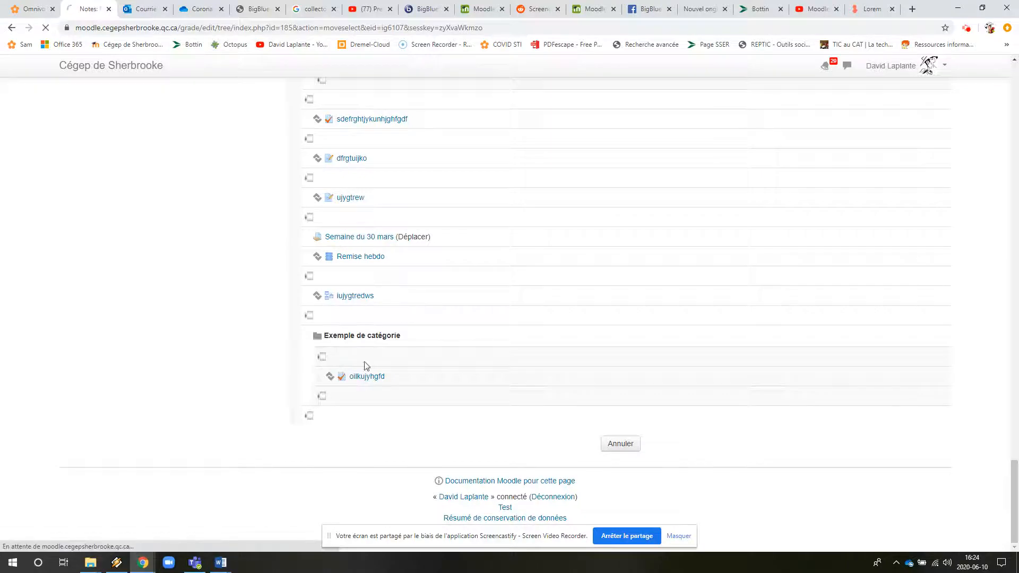
{"action": "left_click", "coordinate": [616, 215]}
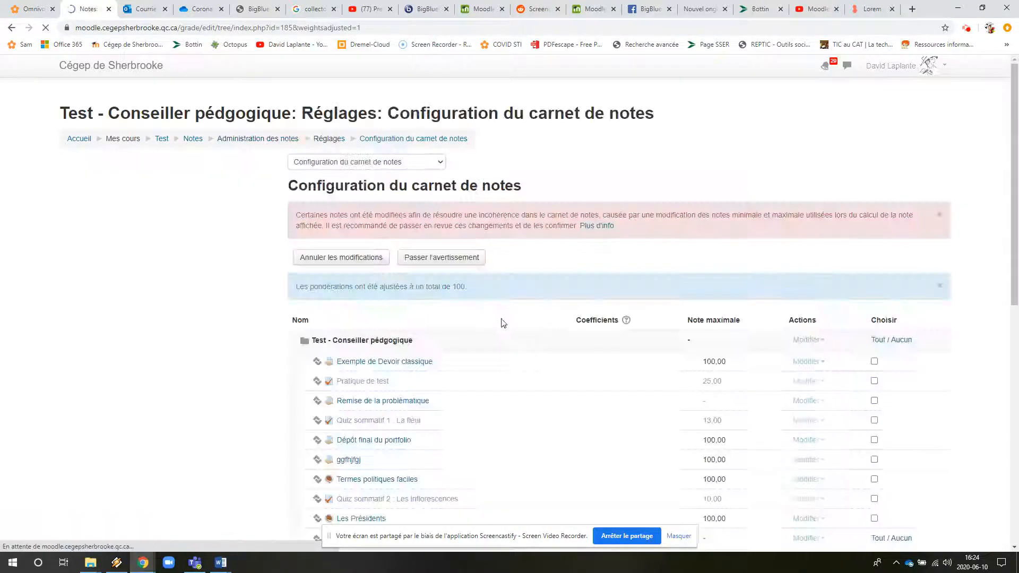
Check the items and coefficients in "Exemple de catégorie", and return to the course's Rapport de l'évaluateur.
{"action": "scroll", "coordinate": [523, 385], "scroll_direction": "down", "scroll_amount": 10}
{"action": "scroll", "coordinate": [523, 381], "scroll_direction": "down", "scroll_amount": 4}
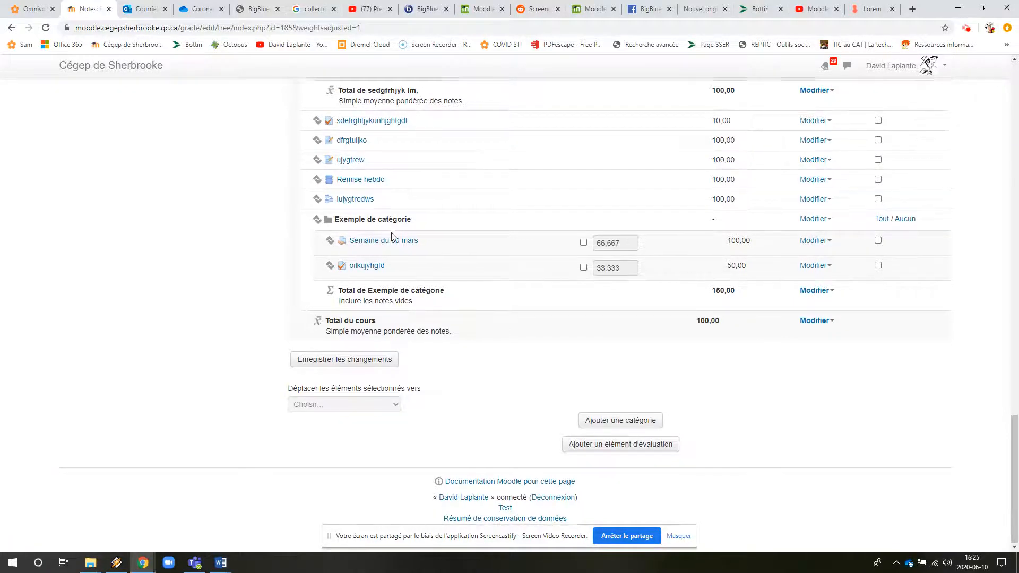
{"action": "scroll", "coordinate": [393, 228], "scroll_direction": "up", "scroll_amount": 20}
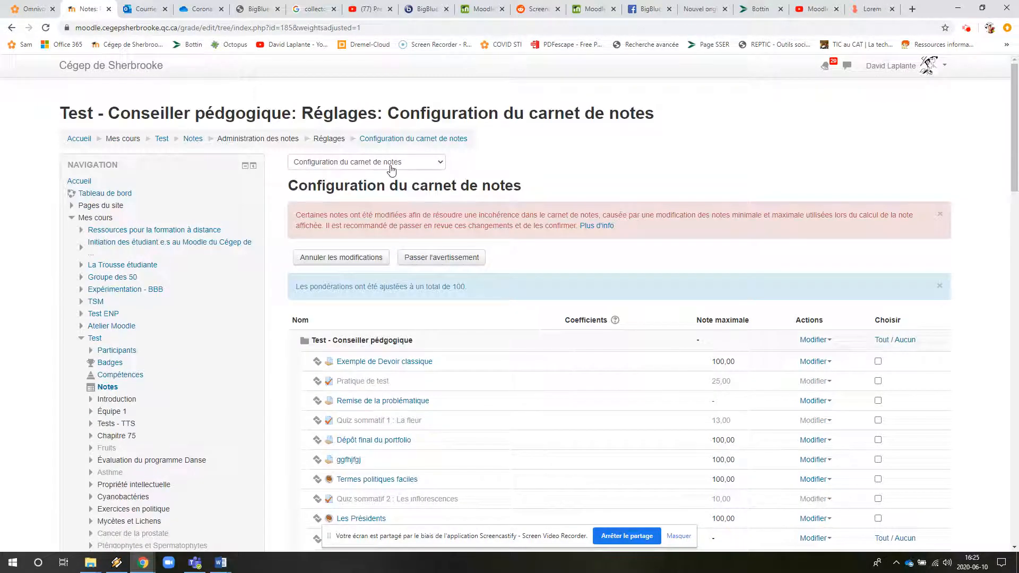
{"action": "scroll", "coordinate": [178, 336], "scroll_direction": "down", "scroll_amount": 3}
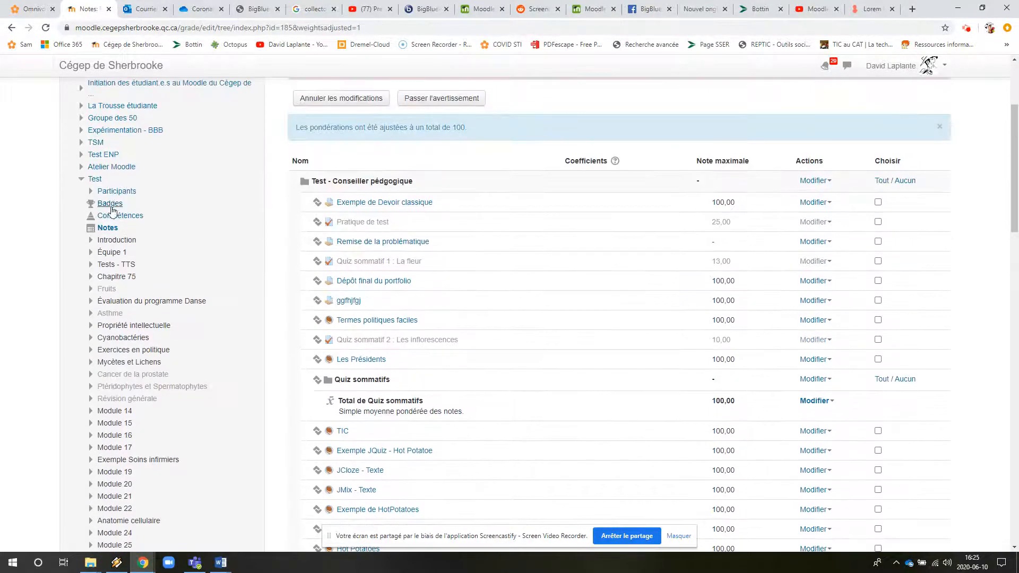
{"action": "left_click", "coordinate": [115, 229]}
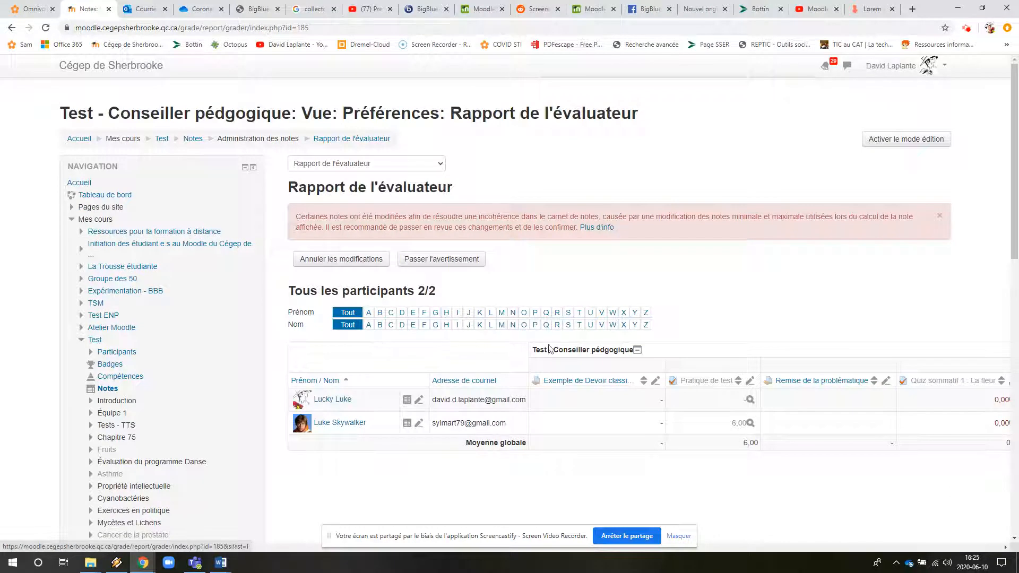